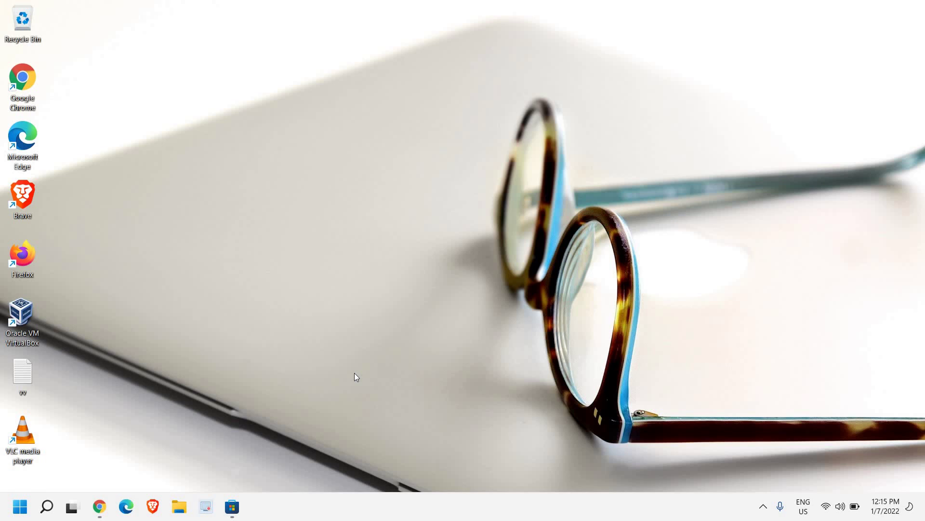
# - Search the Microsoft Store for 'movie maker' and launch the installed Movie Maker - Video Editor
pyautogui.hotkey('alt', 'Tab')
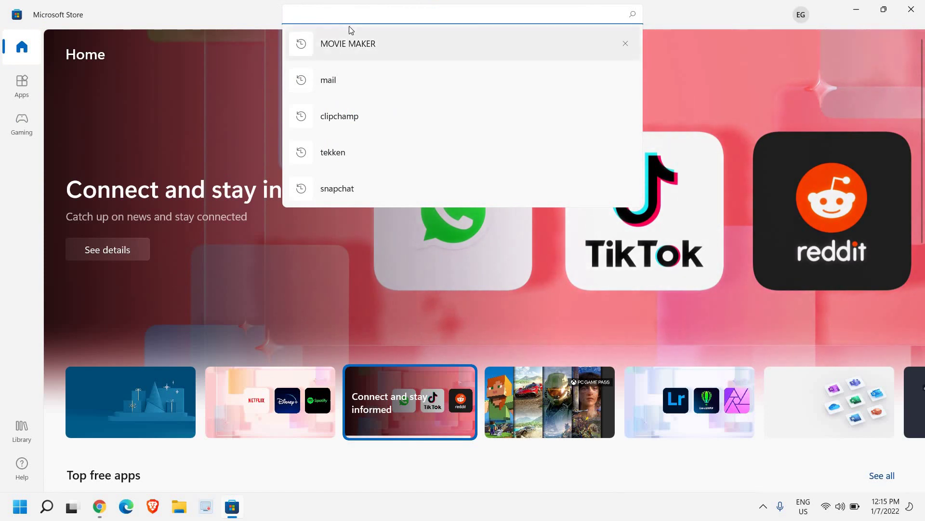
pyautogui.click(351, 42)
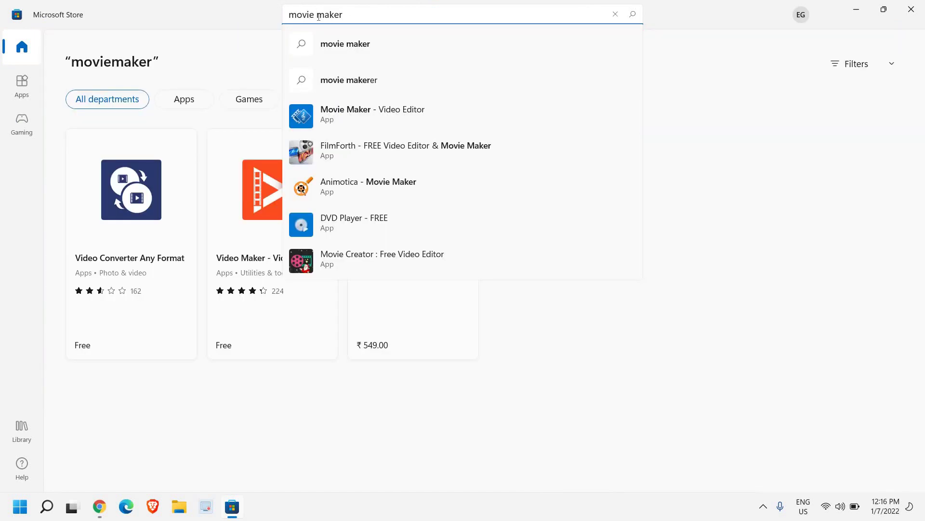
pyautogui.click(355, 14)
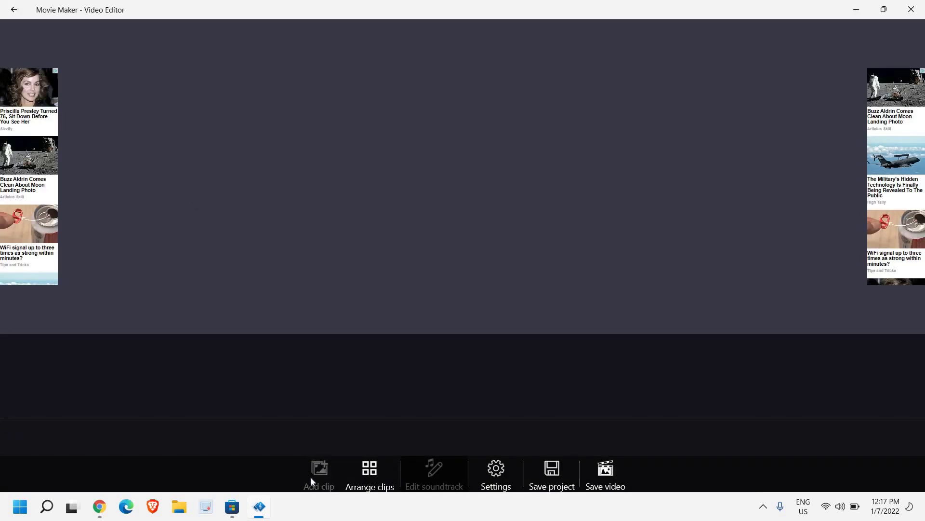
# - Import the 59-second SSD how-to video from Downloads as the project's first clip
pyautogui.click(312, 473)
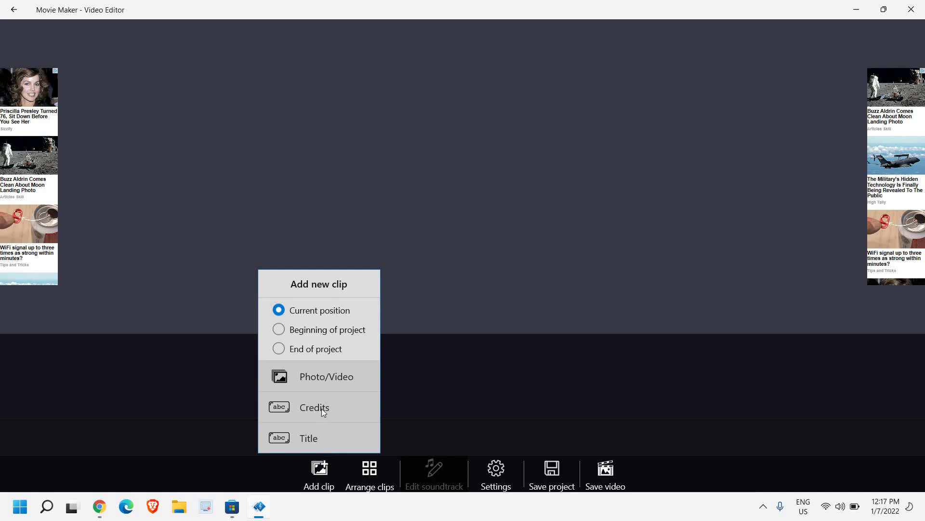
pyautogui.click(328, 379)
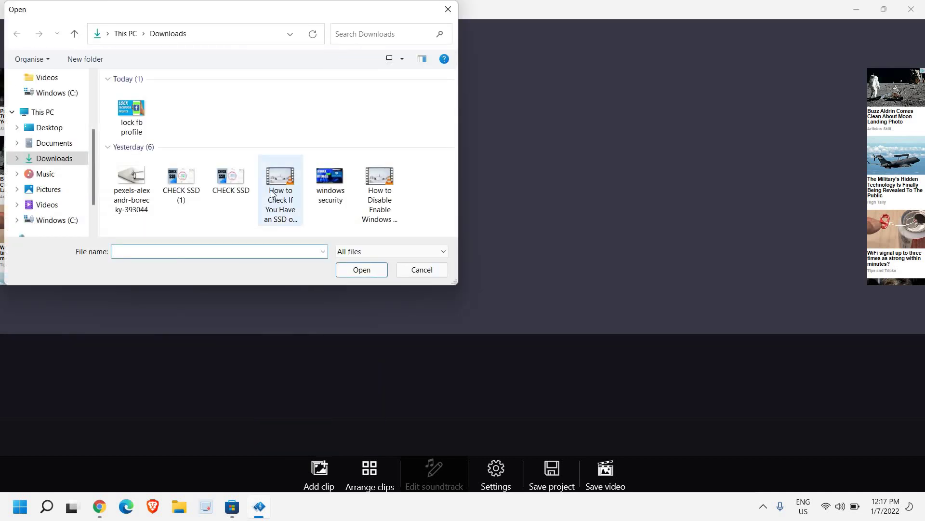
pyautogui.click(272, 194)
pyautogui.click(355, 276)
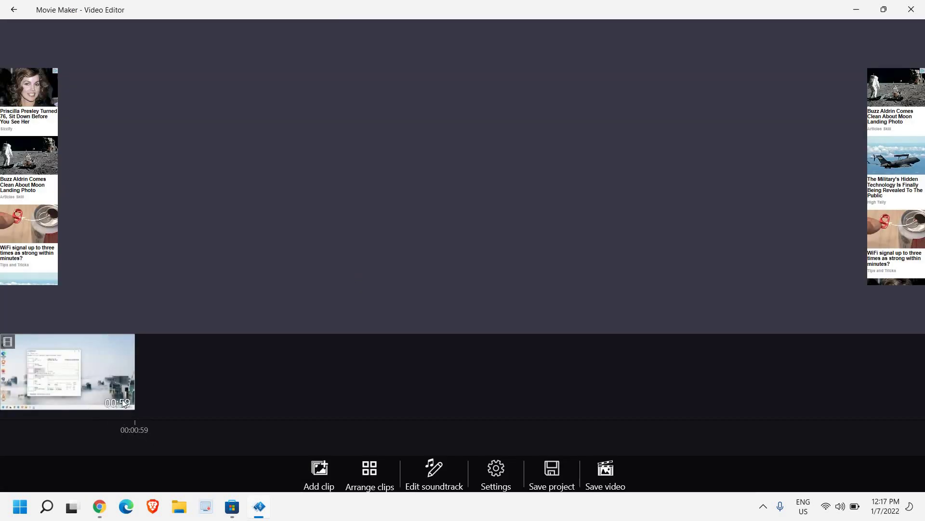
# - Append the 2:42 'How to Disable Enable Windows' video from Downloads after the first clip
pyautogui.click(318, 476)
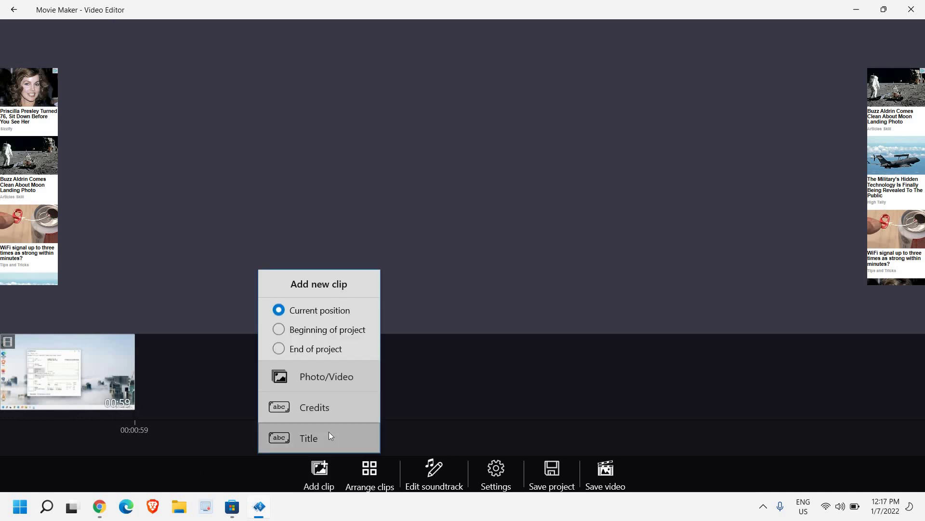
pyautogui.click(320, 474)
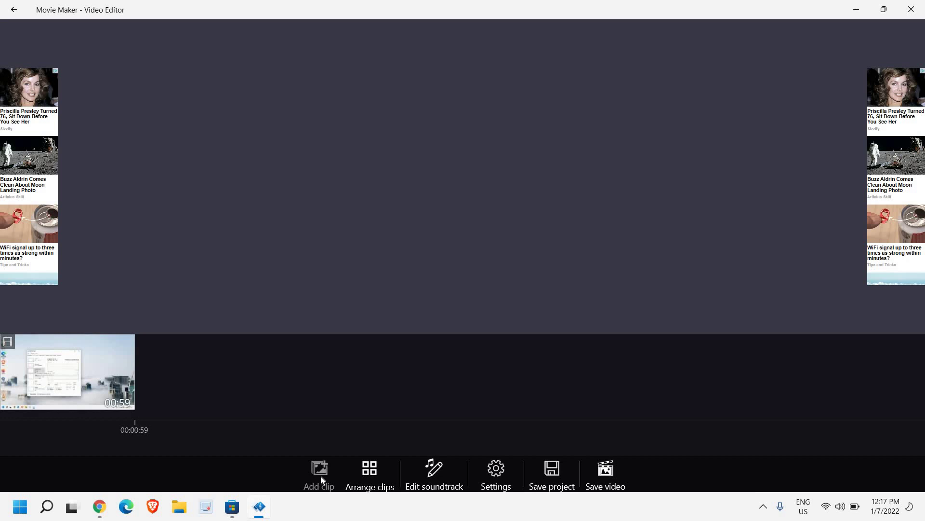
pyautogui.click(320, 475)
pyautogui.click(316, 376)
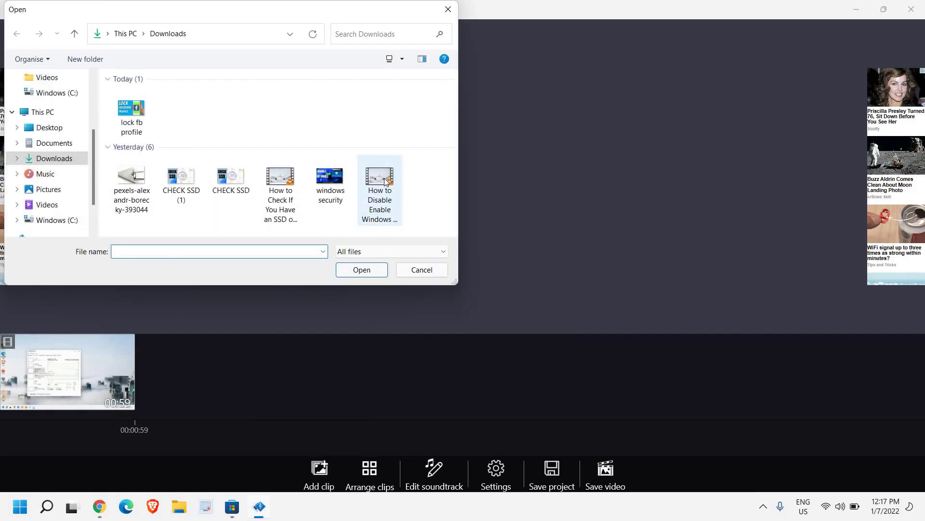
pyautogui.click(386, 182)
pyautogui.click(369, 274)
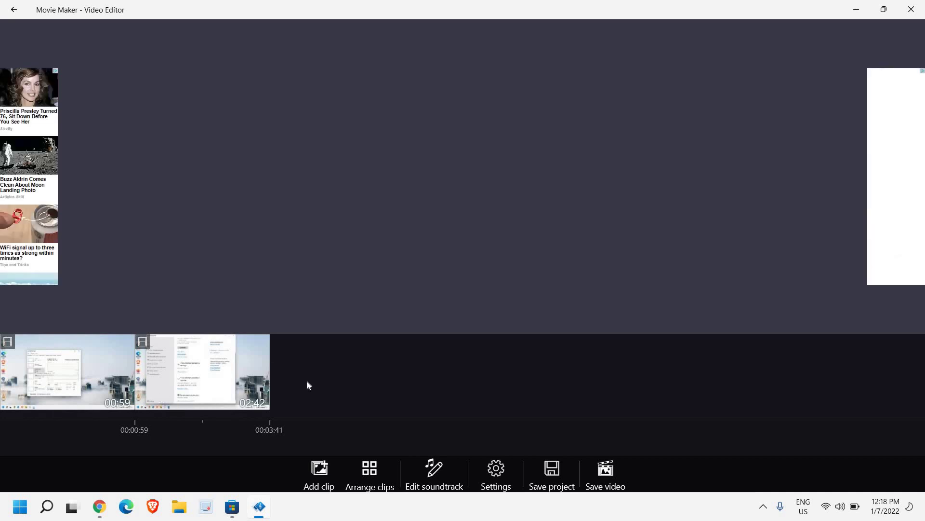
pyautogui.click(606, 478)
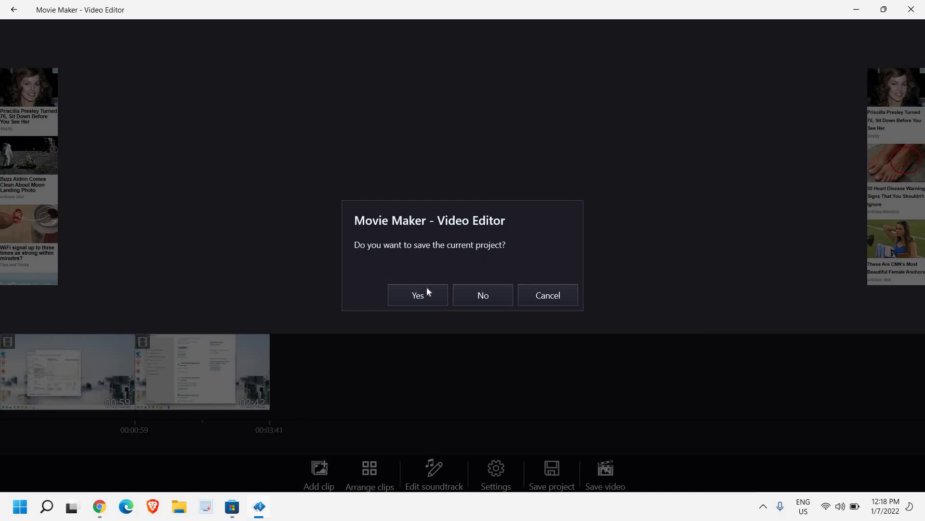
pyautogui.click(488, 297)
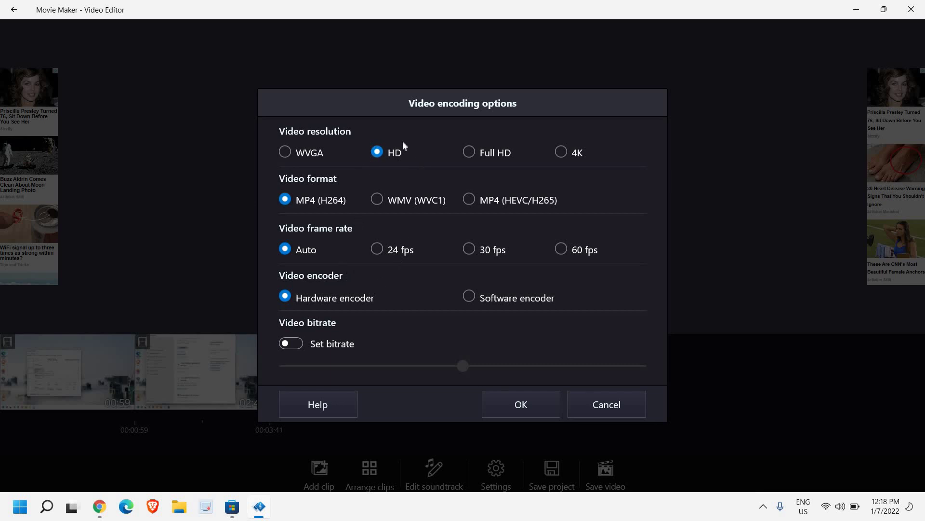
pyautogui.click(482, 155)
pyautogui.click(375, 155)
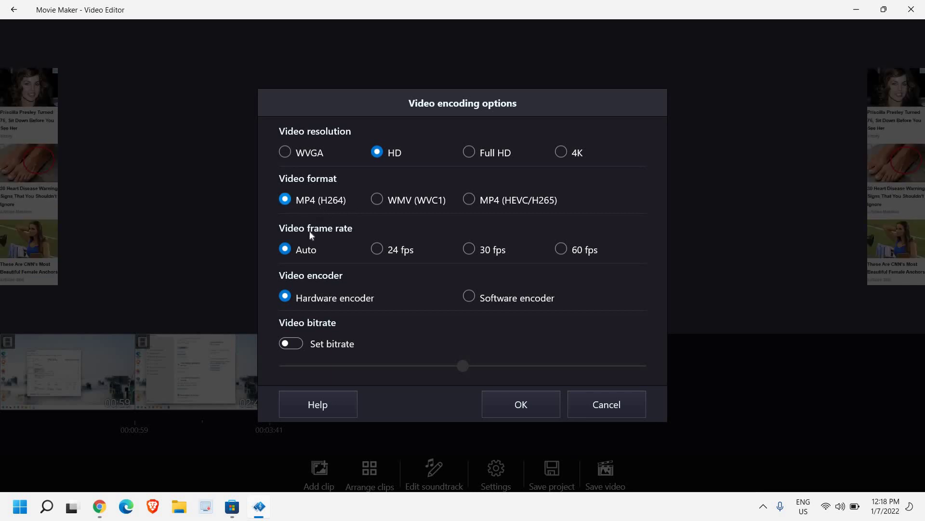
pyautogui.click(562, 255)
pyautogui.click(489, 251)
pyautogui.click(288, 250)
pyautogui.click(596, 409)
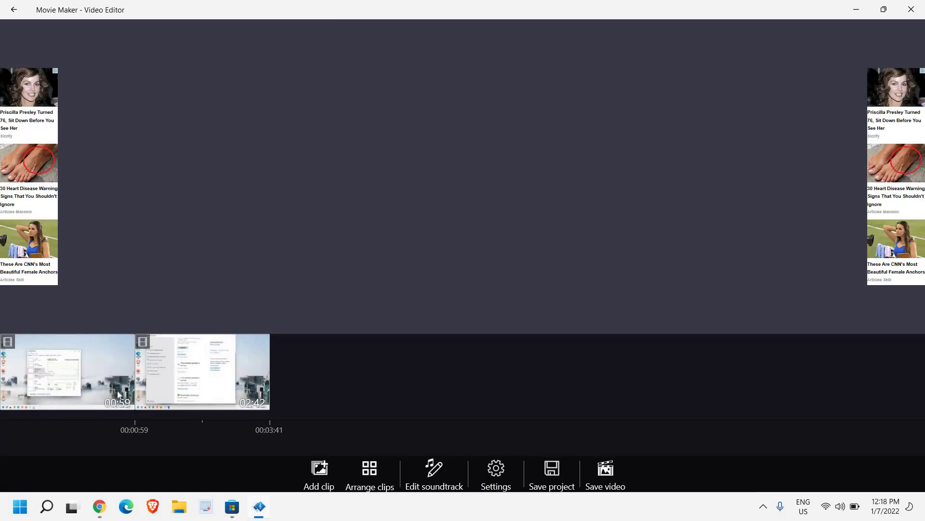
# - Select the first timeline clip and show its More tools list
pyautogui.click(41, 382)
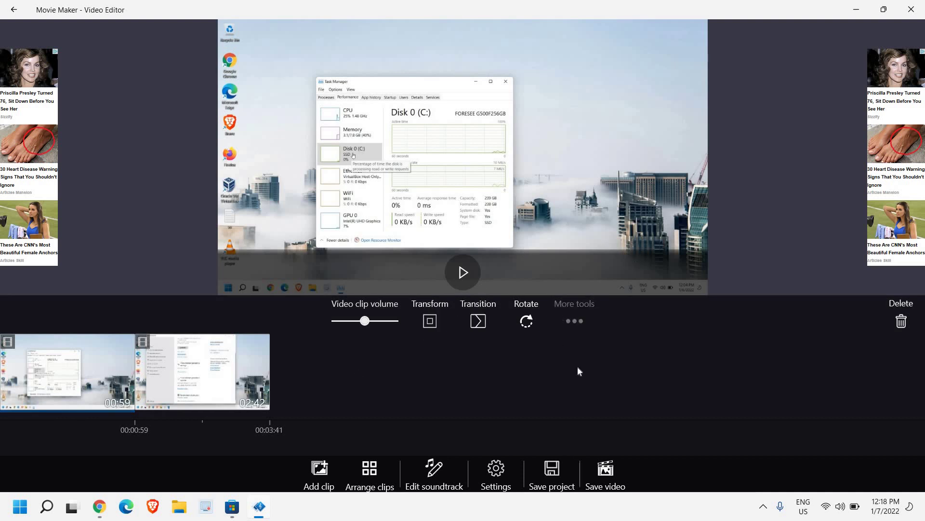
pyautogui.click(573, 322)
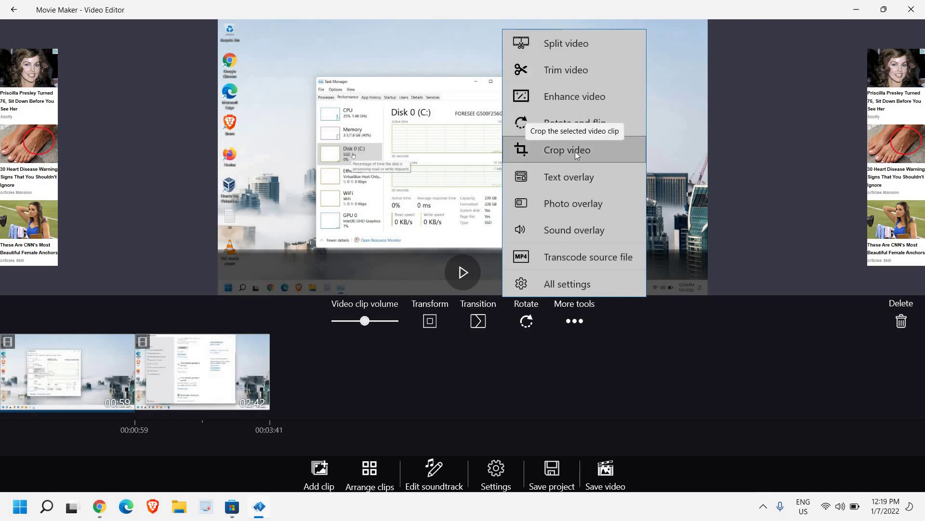
# - Add a text item to the first clip, shown from about 22 to 35.5 seconds
pyautogui.click(582, 178)
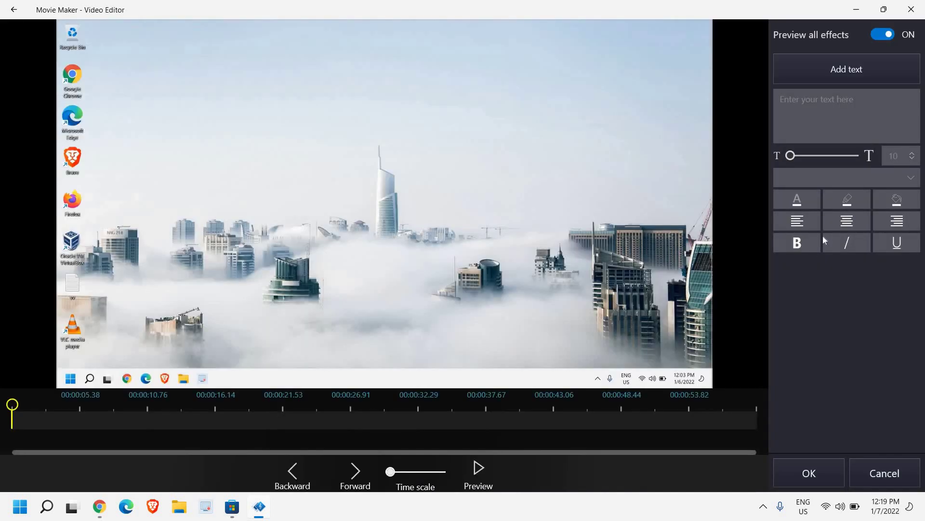
pyautogui.click(797, 68)
pyautogui.moveTo(9, 442); pyautogui.dragTo(233, 446)
pyautogui.moveTo(301, 469); pyautogui.dragTo(304, 467)
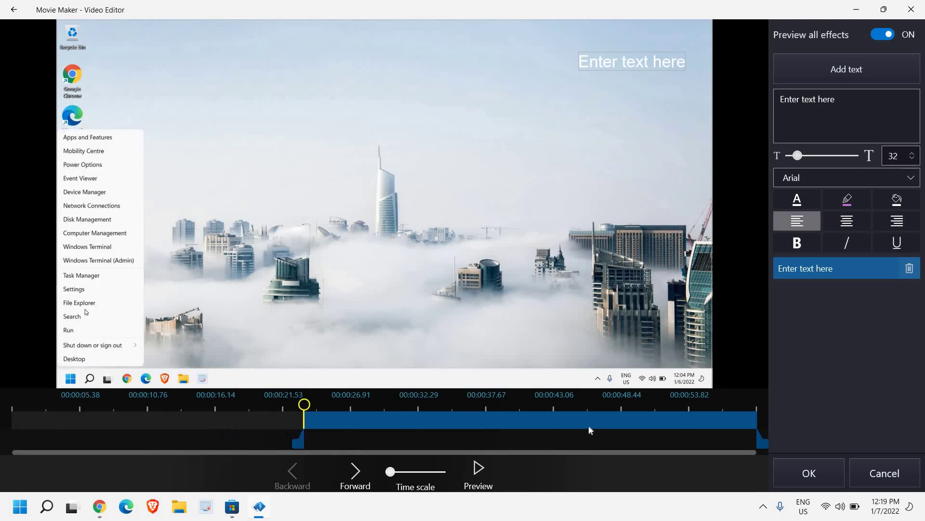
pyautogui.moveTo(761, 431); pyautogui.dragTo(472, 441)
# - Nudge the 'Hello everyone' text slightly lower, colour it red, and confirm the overlay
pyautogui.moveTo(606, 58); pyautogui.dragTo(609, 68)
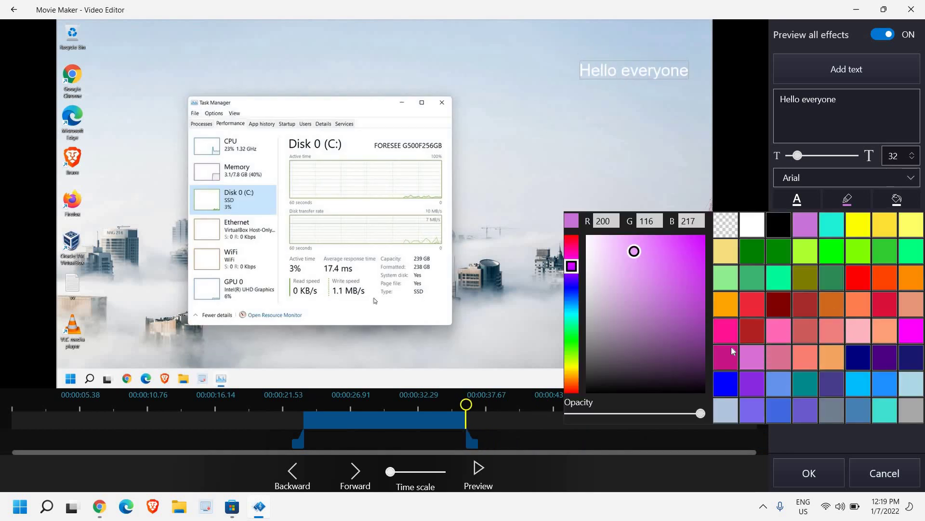
pyautogui.click(751, 310)
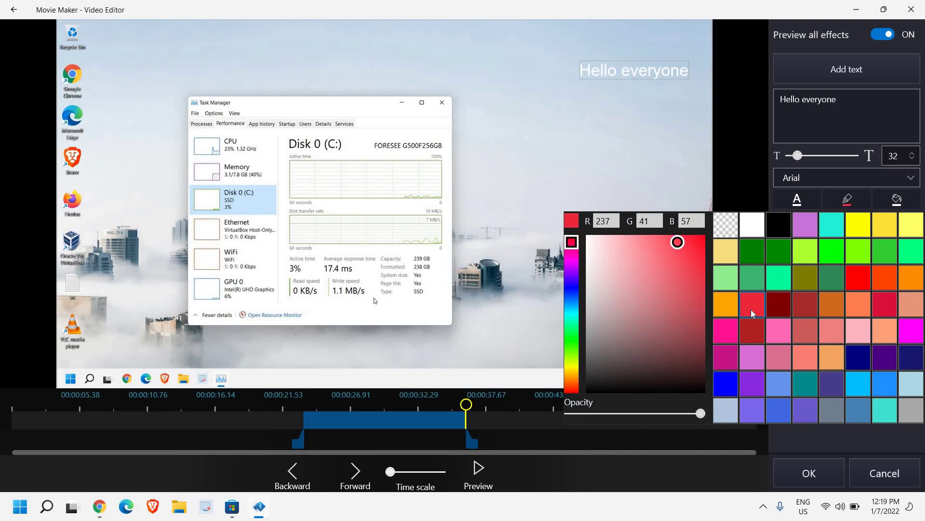
pyautogui.click(816, 481)
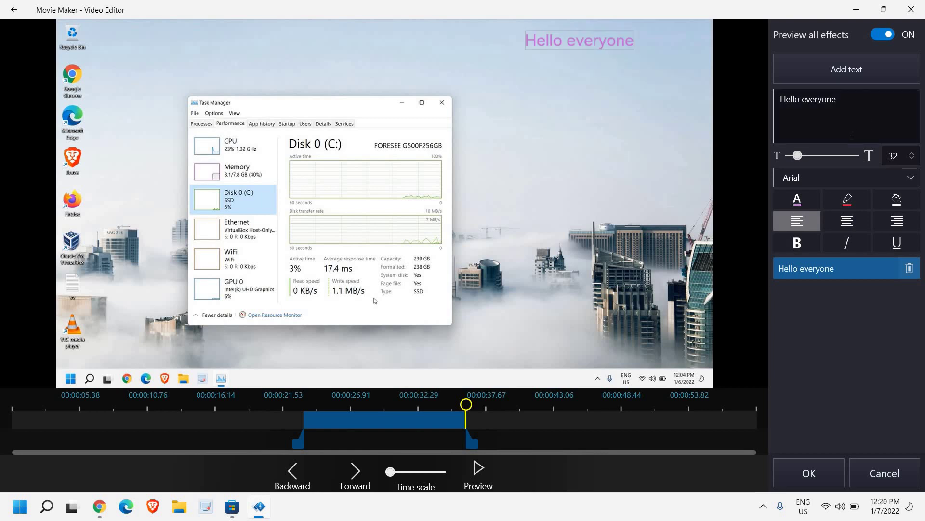
pyautogui.click(820, 473)
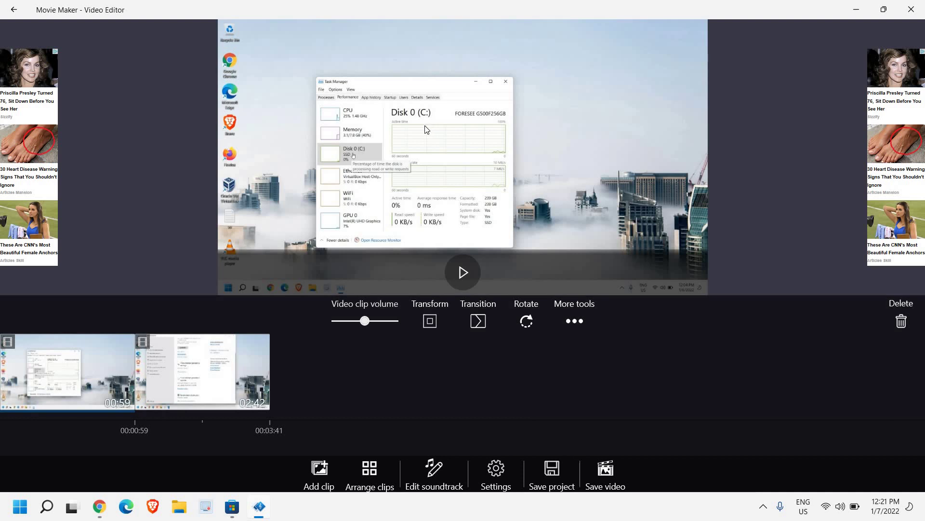
# - Show the Windows desktop with Win+D, hiding Movie Maker
pyautogui.press('super+d')
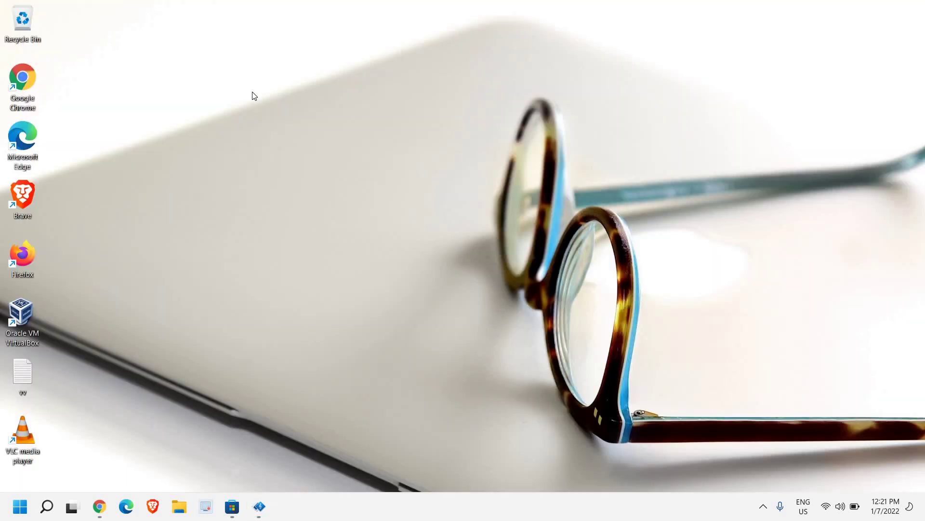